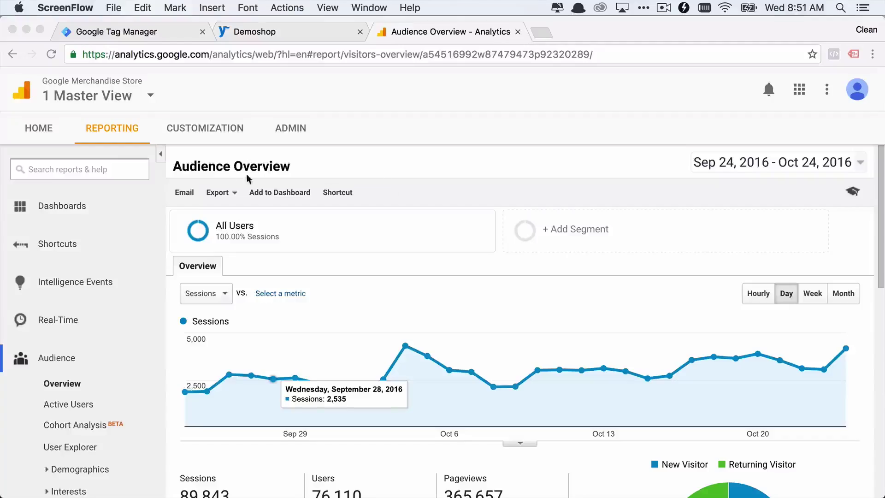
Open the Behavior > Events > Top Events report in Analytics and scroll to the events table.
{"action": "scroll", "coordinate": [52, 354], "scroll_direction": "down", "scroll_amount": 10}
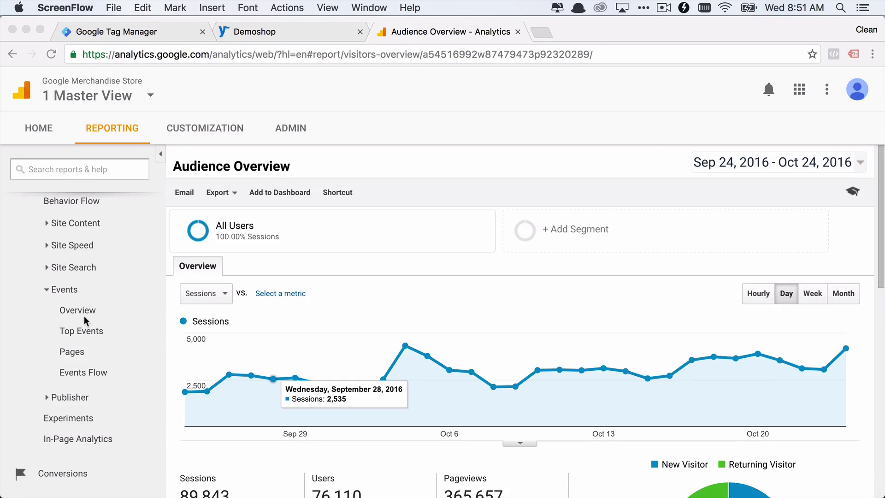
{"action": "left_click", "coordinate": [82, 330]}
{"action": "left_click", "coordinate": [81, 330]}
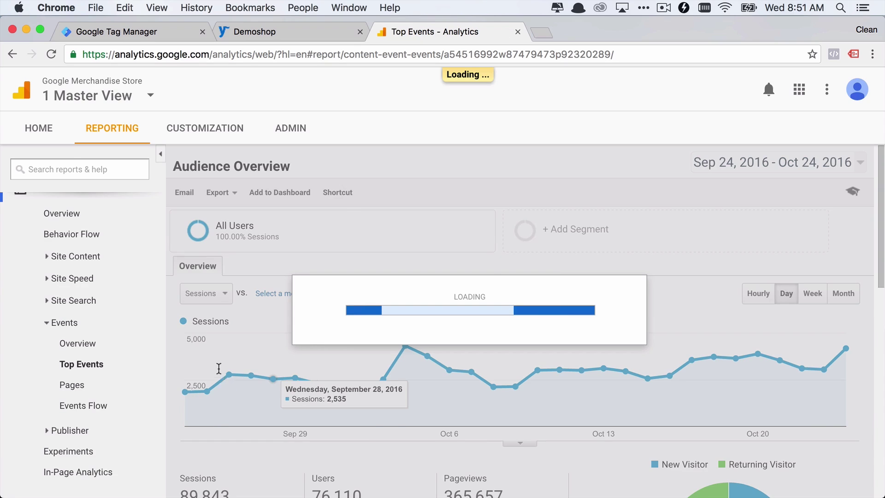
{"action": "scroll", "coordinate": [218, 369], "scroll_direction": "down", "scroll_amount": 5}
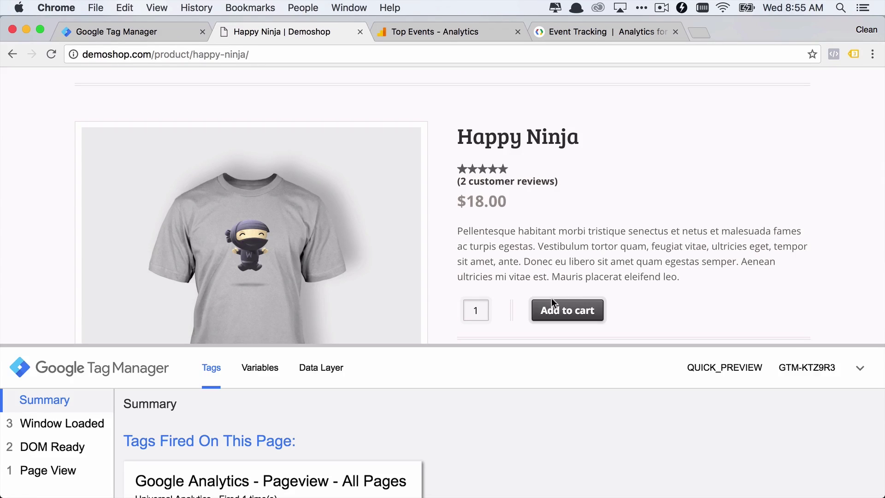
Add a product to the Demoshop cart to test add-to-cart click tracking.
{"action": "left_click", "coordinate": [553, 304]}
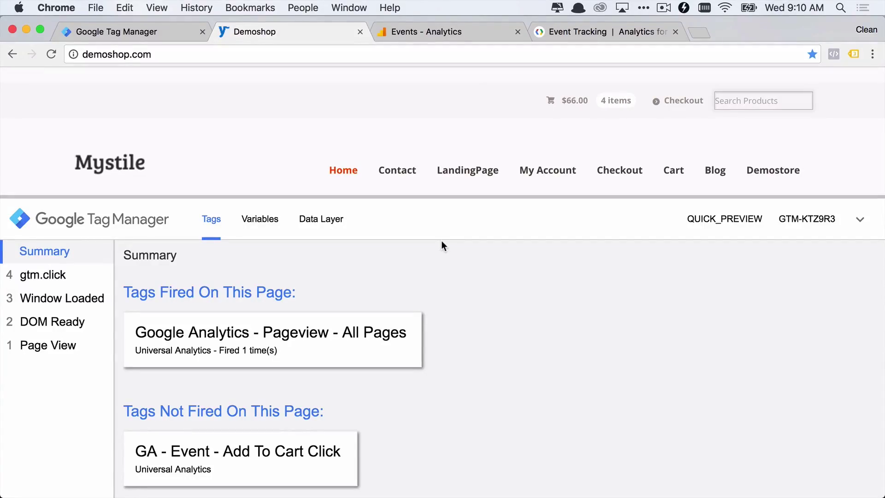
Inspect the Page View event's fired tags, Variables and Data Layer message in the preview pane.
{"action": "left_click", "coordinate": [52, 346]}
{"action": "left_click", "coordinate": [271, 218]}
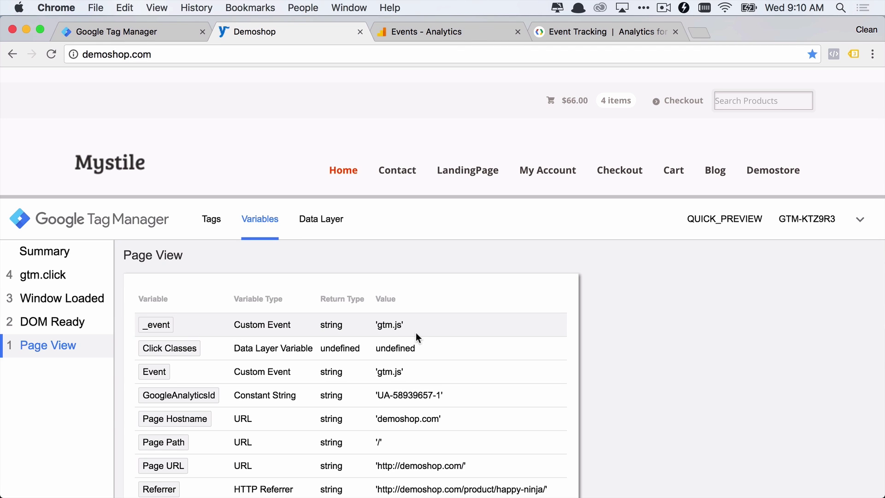
{"action": "left_click", "coordinate": [329, 228]}
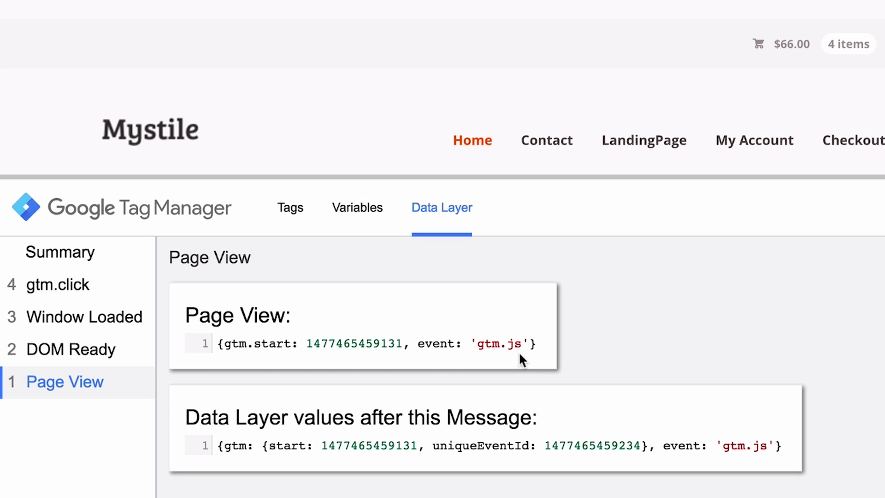
Step through the DOM Ready, Window Loaded and gtm.click data layer messages, ending on Summary.
{"action": "left_click", "coordinate": [98, 350]}
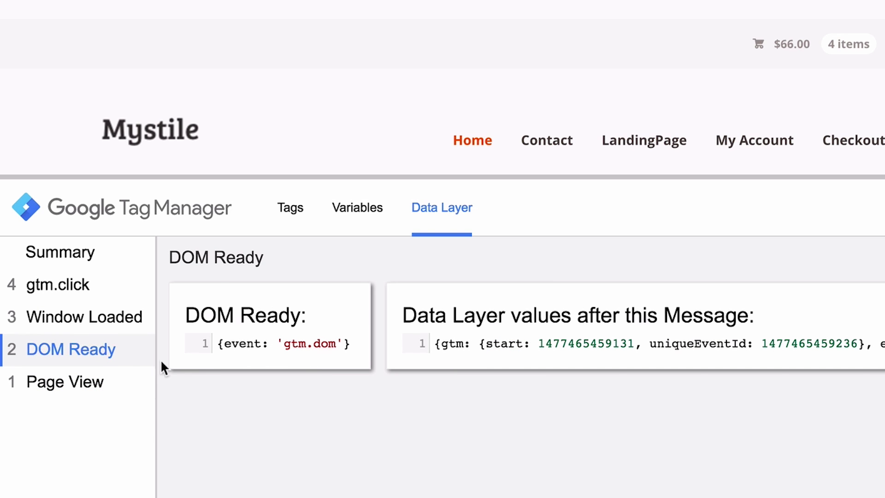
{"action": "left_click", "coordinate": [99, 316]}
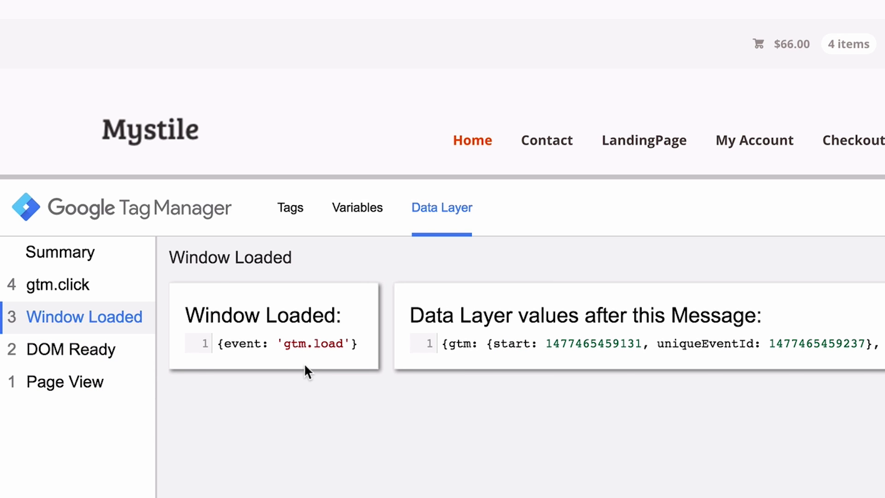
{"action": "left_click", "coordinate": [92, 291]}
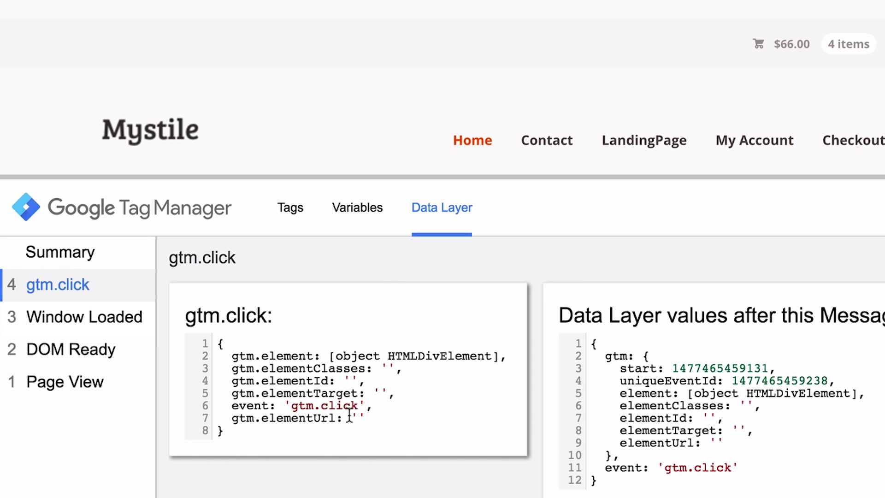
{"action": "left_click", "coordinate": [111, 253]}
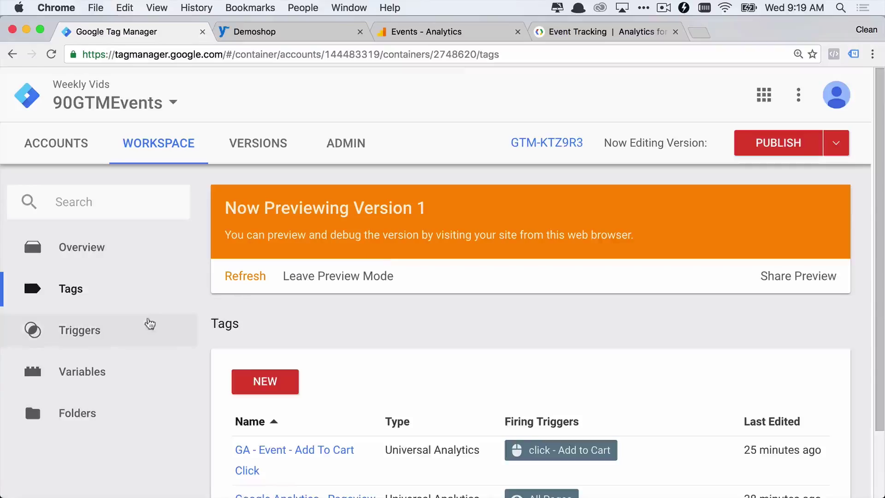
Go to the Triggers list in the workspace.
{"action": "left_click", "coordinate": [149, 324]}
Start a new trigger named 'pv - contact' and make it a Page View trigger.
{"action": "left_click", "coordinate": [261, 386]}
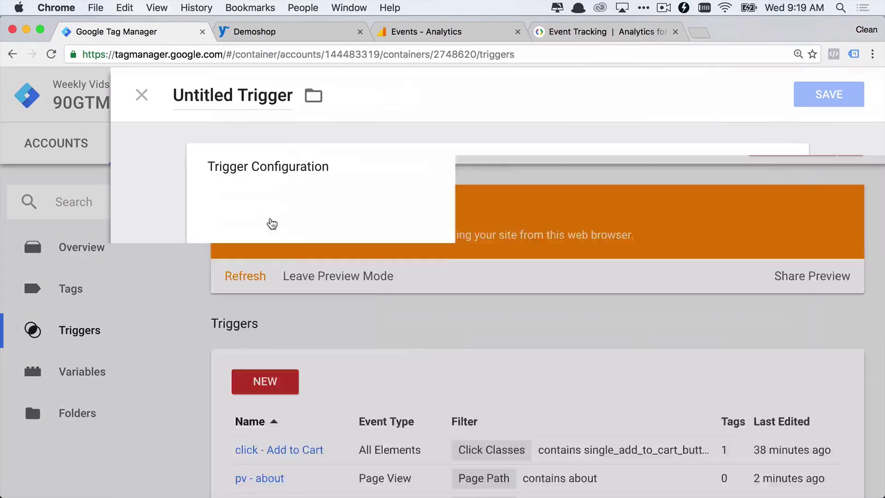
{"action": "left_click", "coordinate": [228, 92]}
{"action": "type", "text": "pv - "}
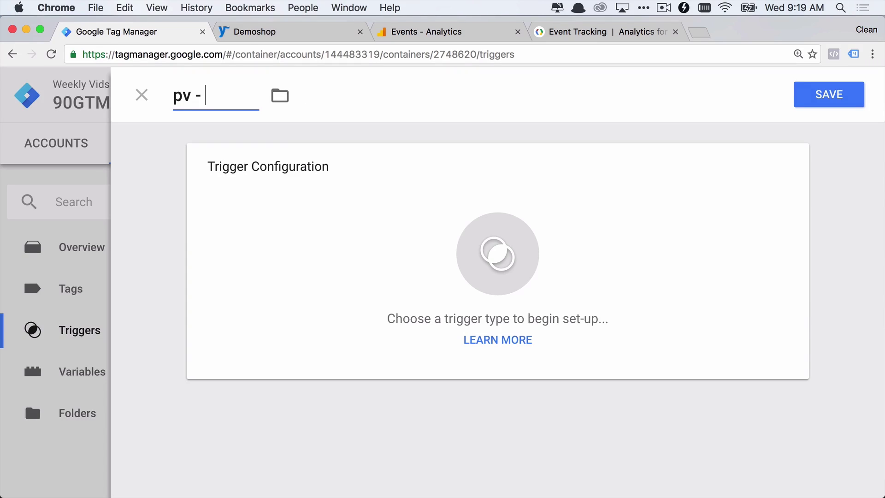
{"action": "type", "text": "contact"}
{"action": "left_click", "coordinate": [562, 229]}
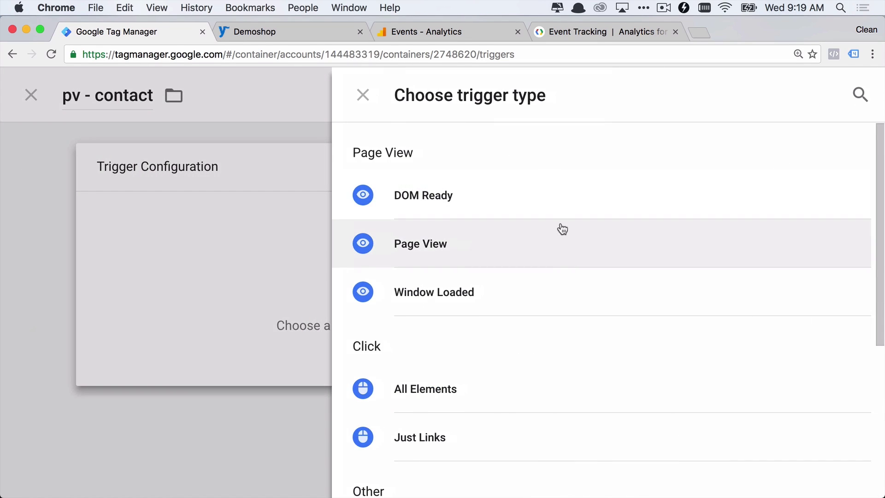
{"action": "left_click", "coordinate": [546, 251]}
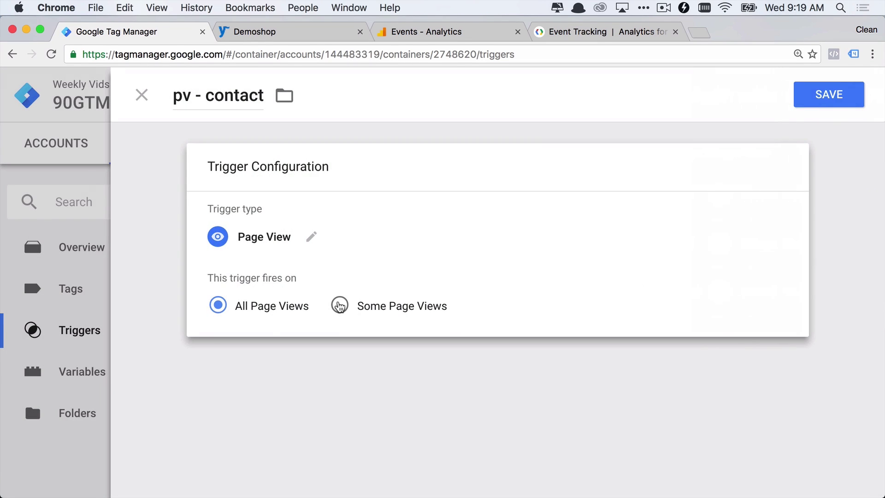
Limit it to Some Page Views where Page Path contains contact, and save the trigger.
{"action": "left_click", "coordinate": [350, 306]}
{"action": "left_click", "coordinate": [259, 367]}
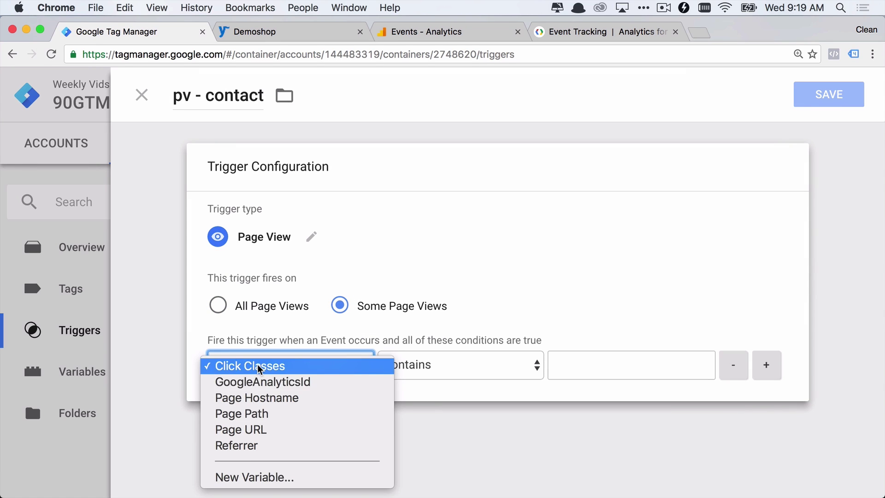
{"action": "left_click", "coordinate": [243, 417]}
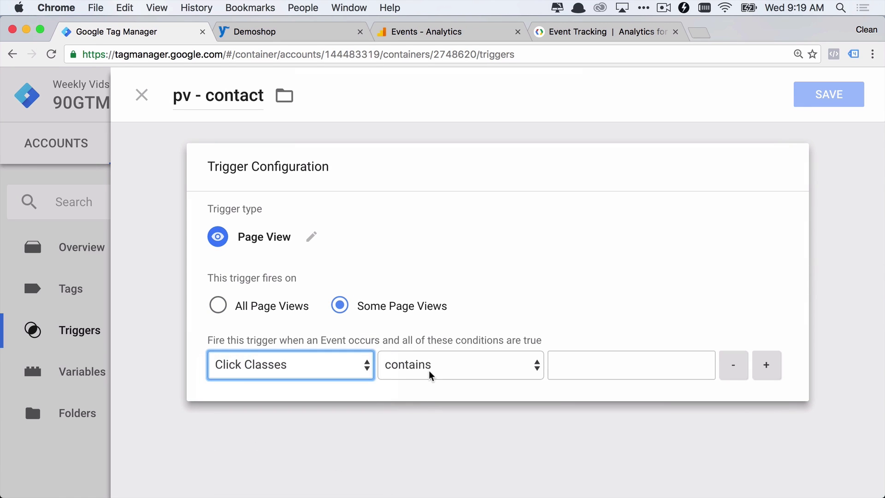
{"action": "left_click", "coordinate": [600, 370]}
{"action": "type", "text": "contact"}
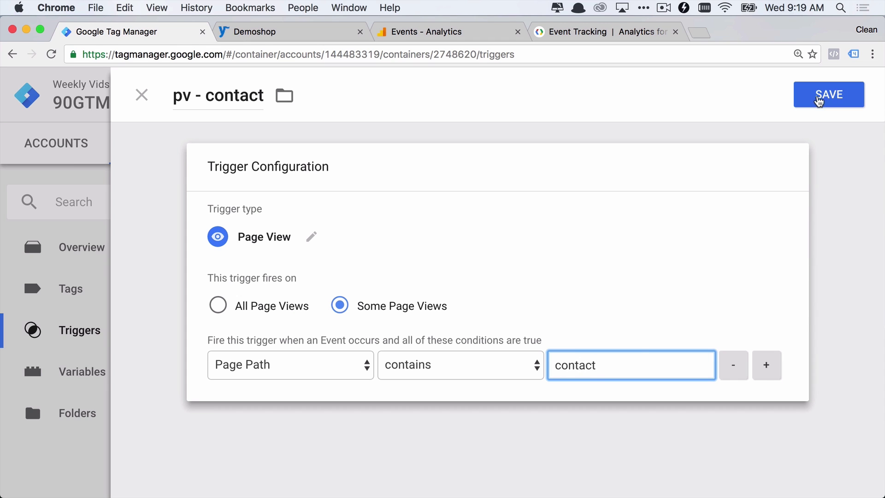
{"action": "left_click", "coordinate": [819, 100]}
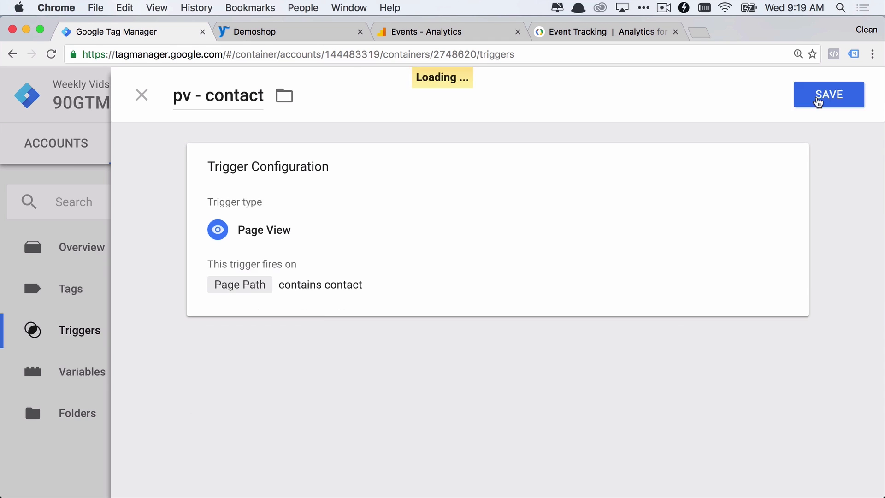
{"action": "left_click", "coordinate": [291, 32]}
Load the Contact page and inspect its Page View, DOM Ready and Window Loaded events and variables in the enlarged debug panel.
{"action": "left_click", "coordinate": [403, 171]}
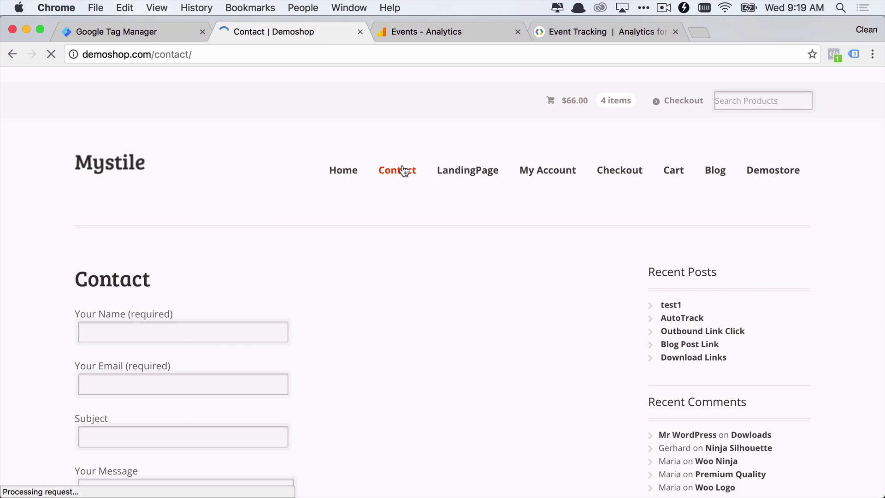
{"action": "left_click", "coordinate": [45, 475]}
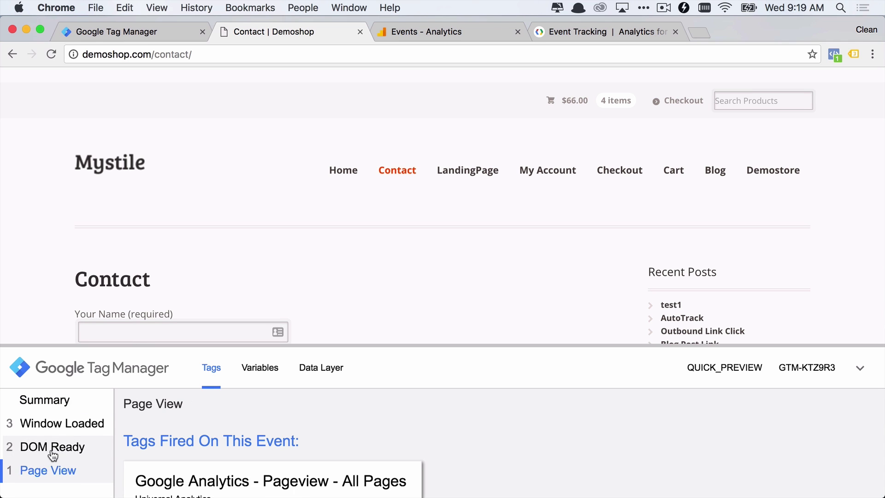
{"action": "left_click", "coordinate": [50, 447]}
{"action": "left_click", "coordinate": [60, 423]}
{"action": "left_click", "coordinate": [46, 471]}
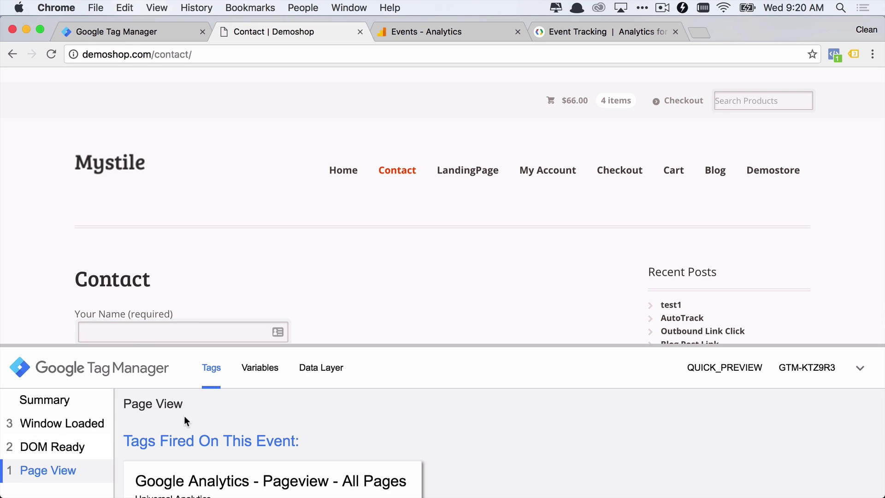
{"action": "left_click", "coordinate": [259, 367]}
{"action": "left_click_drag", "start_coordinate": [232, 345], "coordinate": [273, 186]}
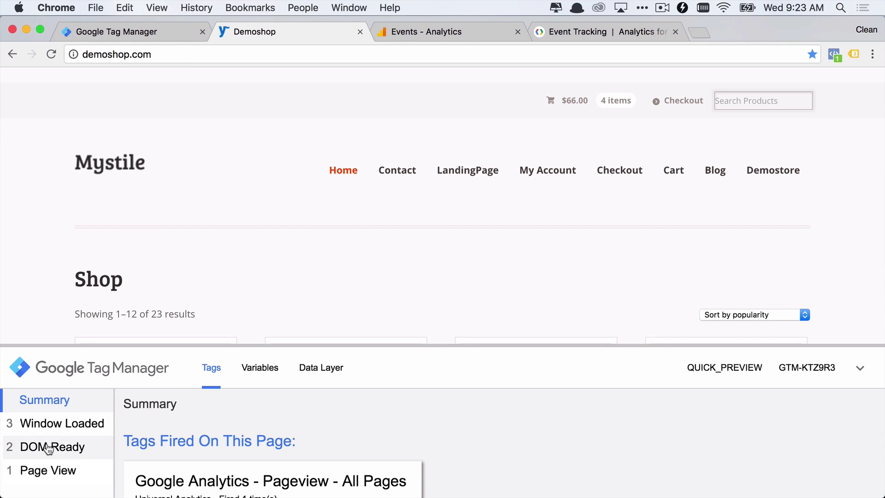
Check the workspace triggers, then Cmd-click the Mystile logo on Demoshop to test link-click tracking.
{"action": "left_click", "coordinate": [171, 31]}
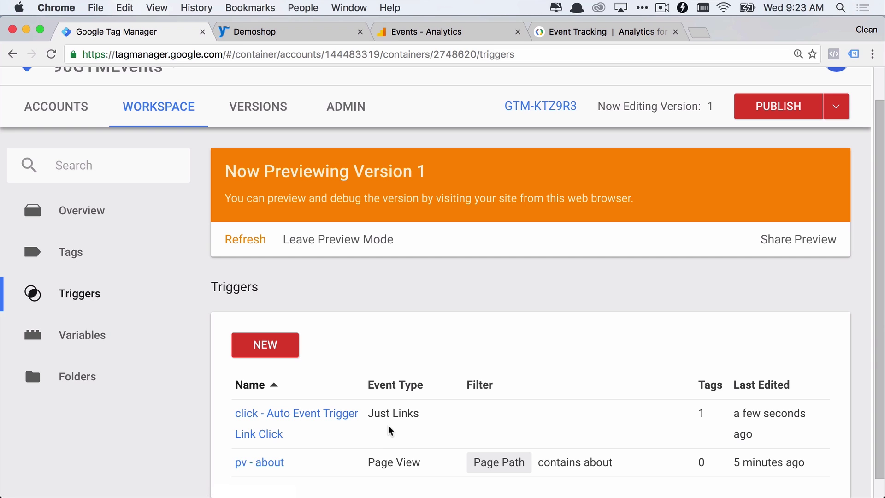
{"action": "left_click", "coordinate": [287, 33]}
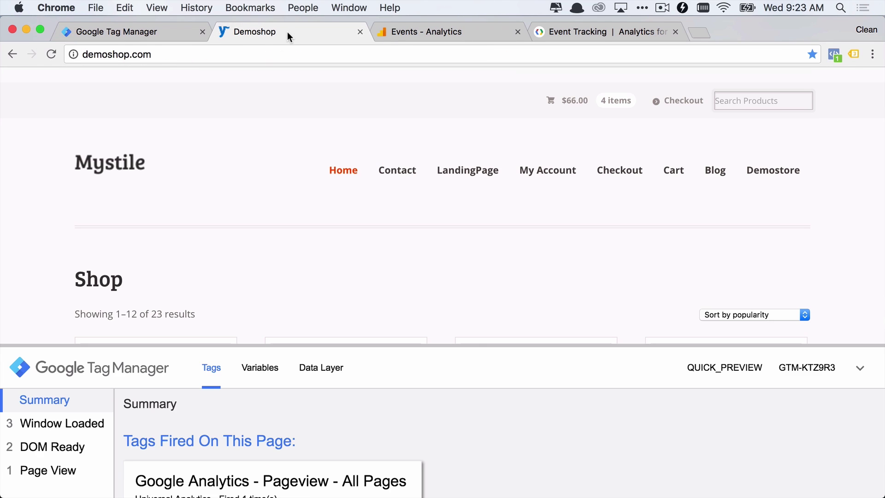
{"action": "left_click", "coordinate": [102, 171], "text": "super"}
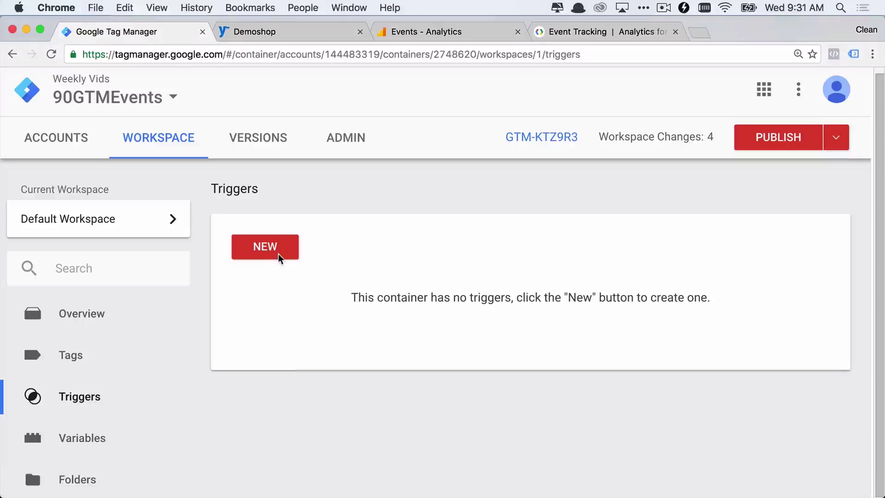
Create a new Page View trigger named 'pv - contact'.
{"action": "left_click", "coordinate": [272, 253]}
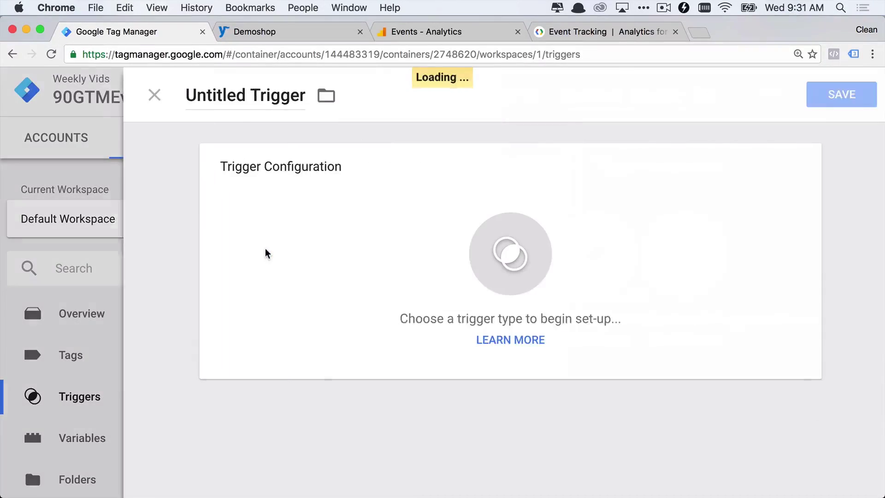
{"action": "type", "text": "pv - contact"}
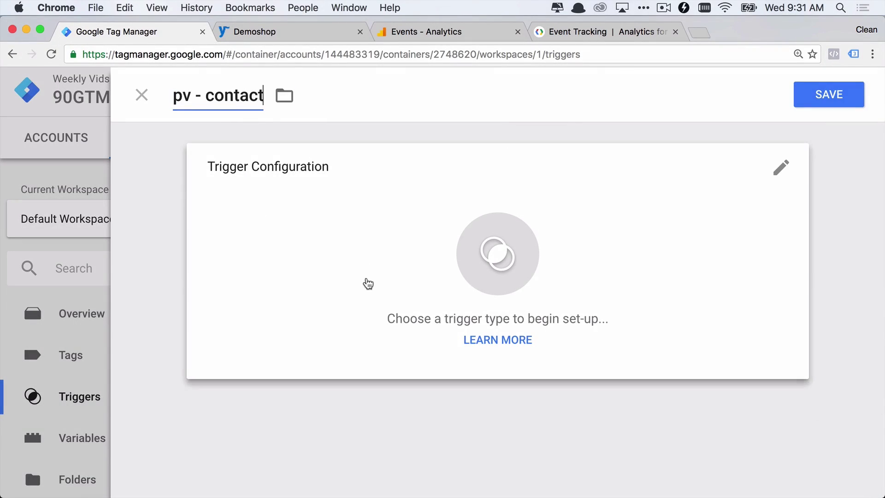
{"action": "left_click", "coordinate": [365, 282]}
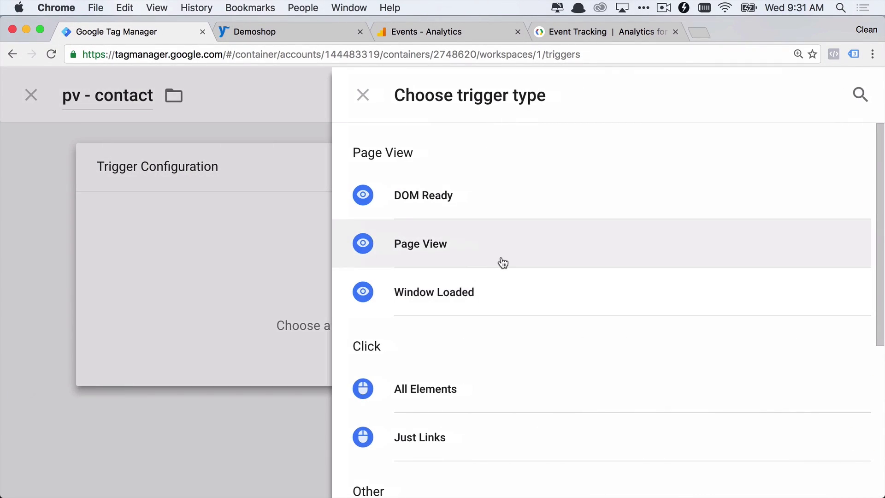
{"action": "left_click", "coordinate": [502, 262]}
Set it to fire on Some Page Views where Page Path contains contact, then save.
{"action": "left_click", "coordinate": [343, 309]}
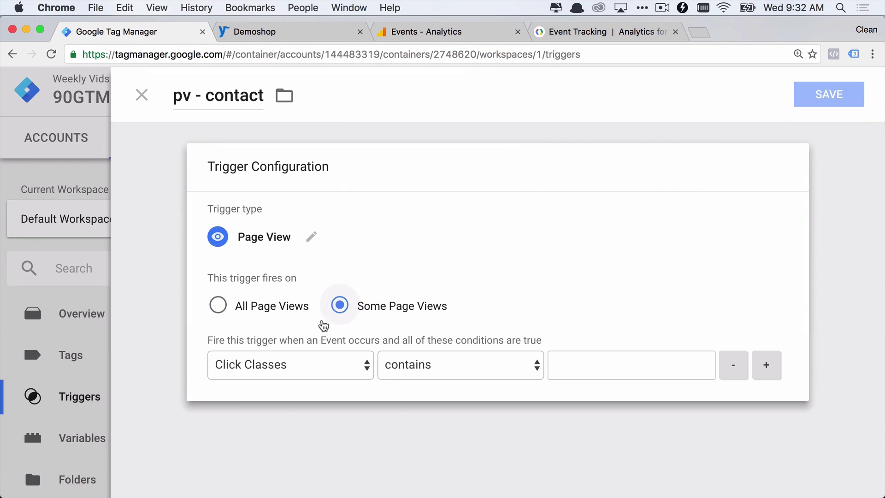
{"action": "left_click", "coordinate": [267, 365]}
{"action": "left_click", "coordinate": [245, 413]}
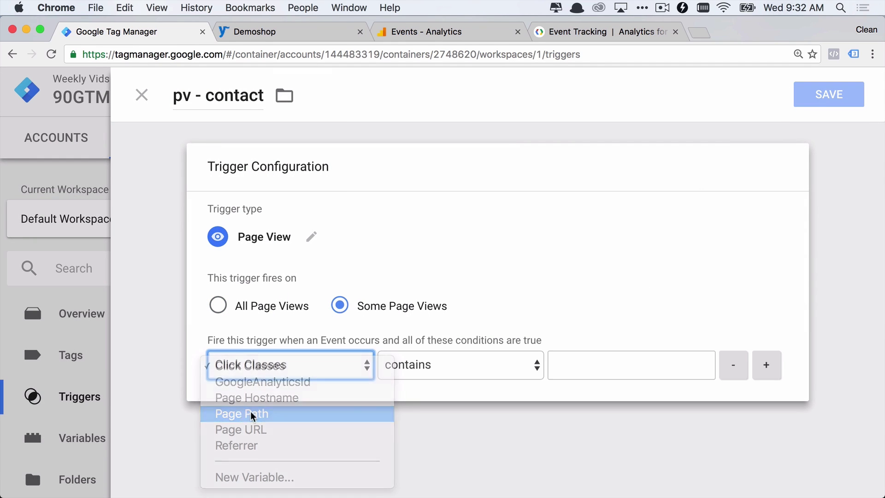
{"action": "left_click", "coordinate": [594, 366]}
{"action": "type", "text": "contact"}
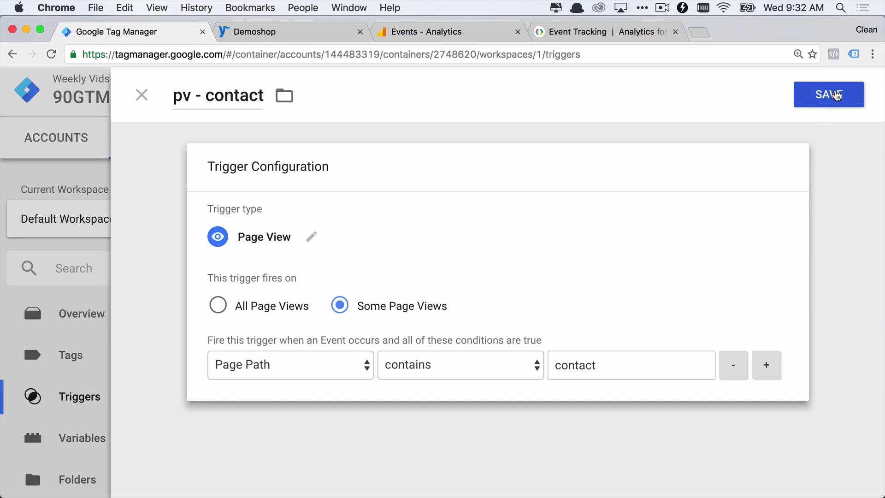
{"action": "left_click", "coordinate": [837, 96]}
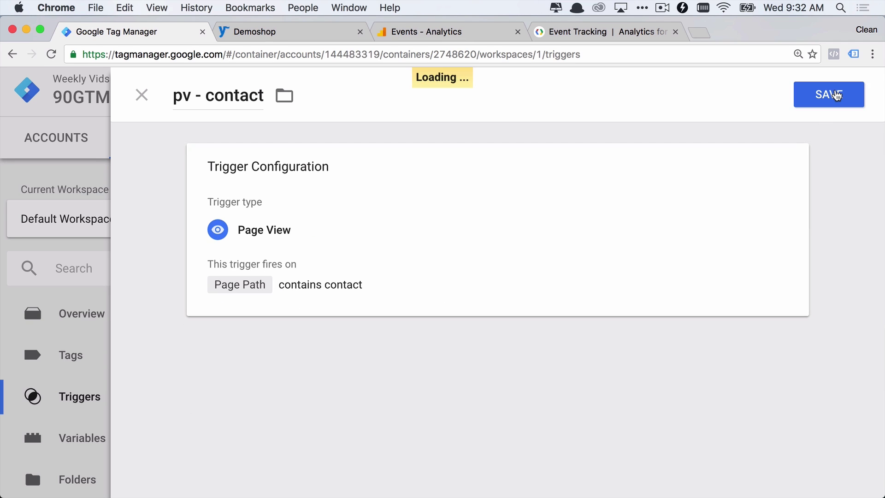
{"action": "left_click", "coordinate": [142, 364]}
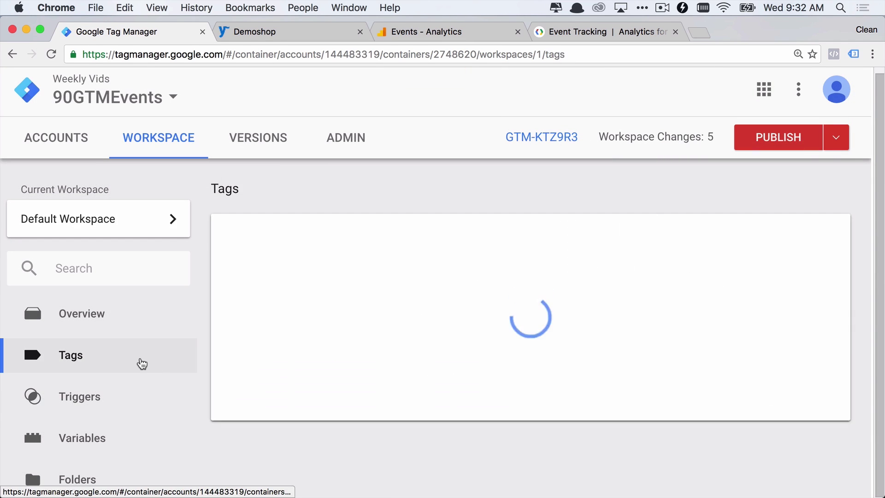
Attach pv - contact as the firing trigger of GA - Event - Pageview Contact, save, and refresh Preview.
{"action": "left_click", "coordinate": [247, 342]}
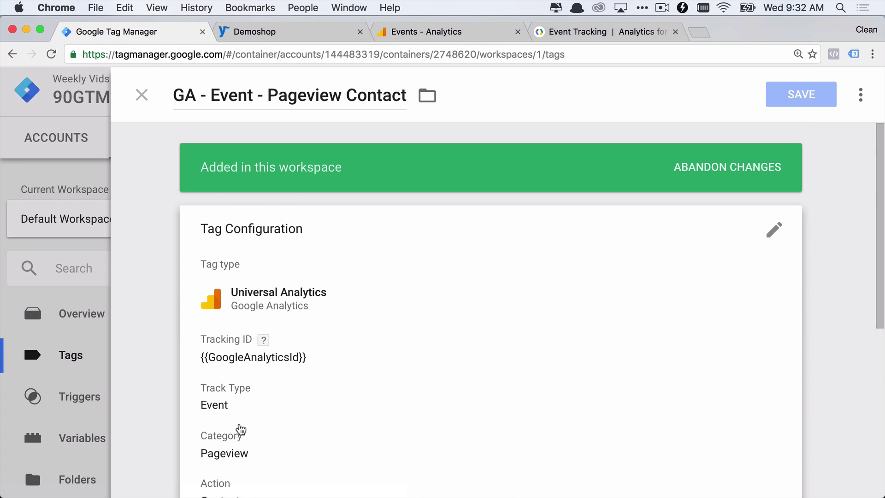
{"action": "scroll", "coordinate": [239, 427], "scroll_direction": "down", "scroll_amount": 10}
{"action": "left_click", "coordinate": [443, 389]}
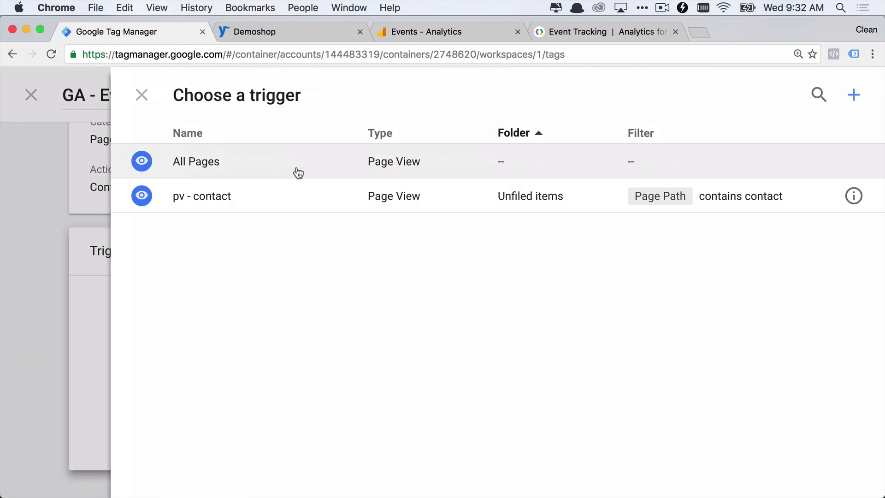
{"action": "left_click", "coordinate": [286, 196]}
{"action": "left_click", "coordinate": [795, 102]}
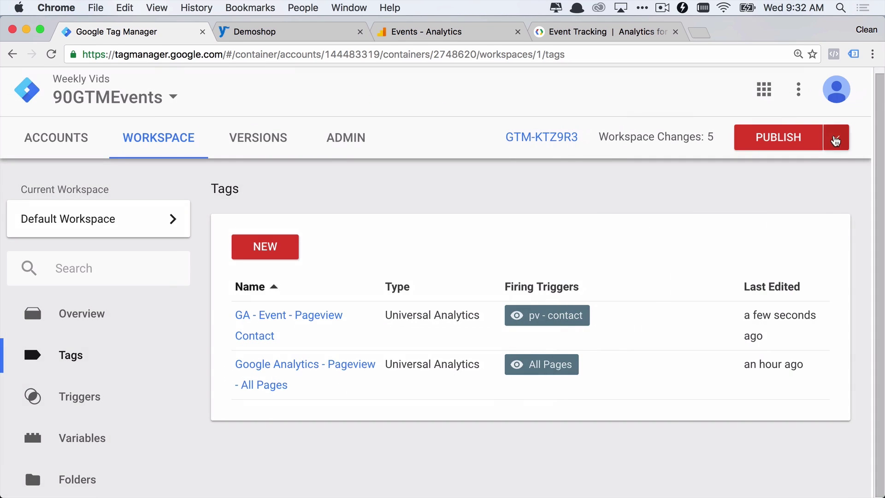
{"action": "left_click", "coordinate": [836, 138]}
{"action": "left_click", "coordinate": [751, 283]}
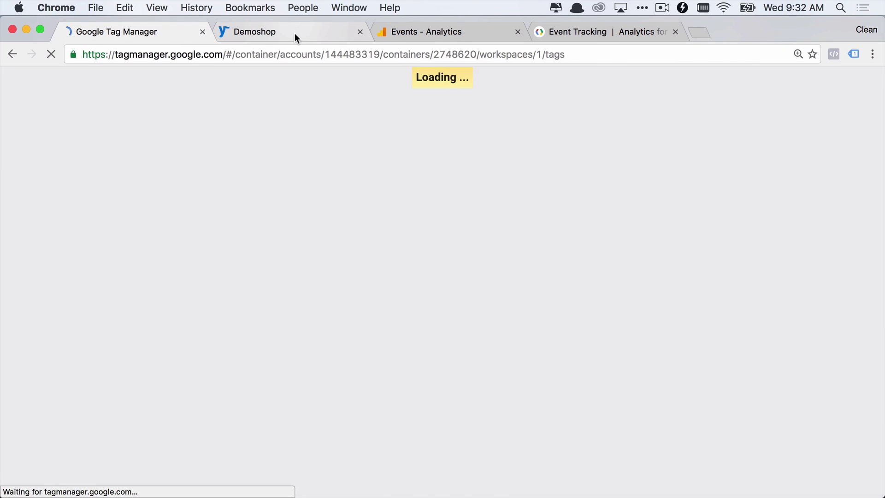
Visit Demoshop's Contact page, confirm the Pageview Contact tag fired, and view the Pageview / Contact event in Real-Time Events.
{"action": "left_click", "coordinate": [294, 33]}
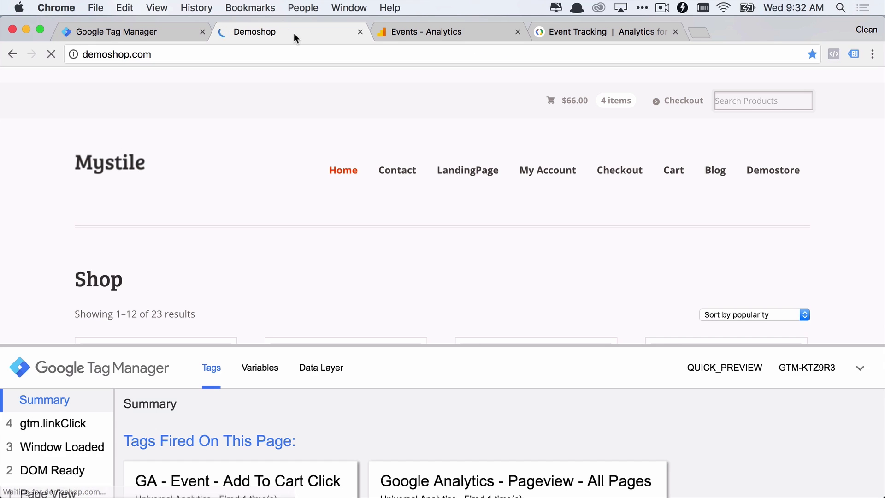
{"action": "left_click", "coordinate": [398, 173]}
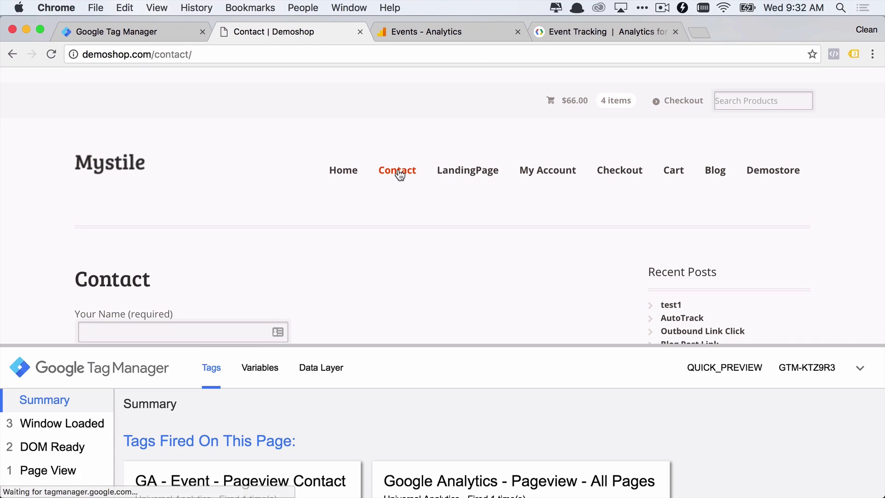
{"action": "right_click", "coordinate": [318, 341]}
{"action": "left_click", "coordinate": [306, 405]}
{"action": "scroll", "coordinate": [277, 456], "scroll_direction": "down", "scroll_amount": 2}
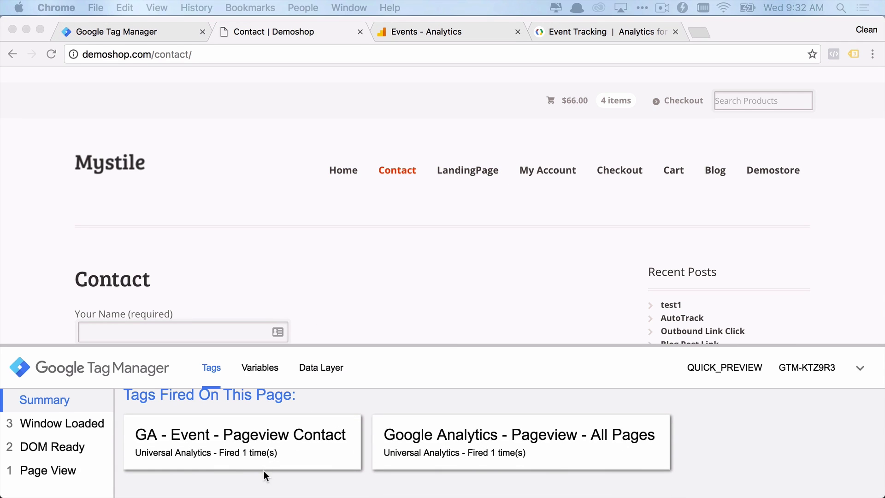
{"action": "left_click", "coordinate": [69, 475]}
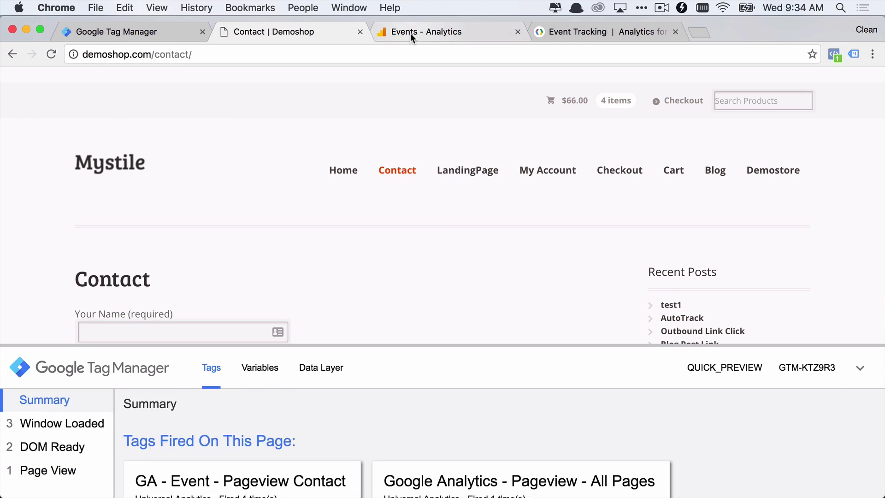
{"action": "left_click", "coordinate": [411, 34]}
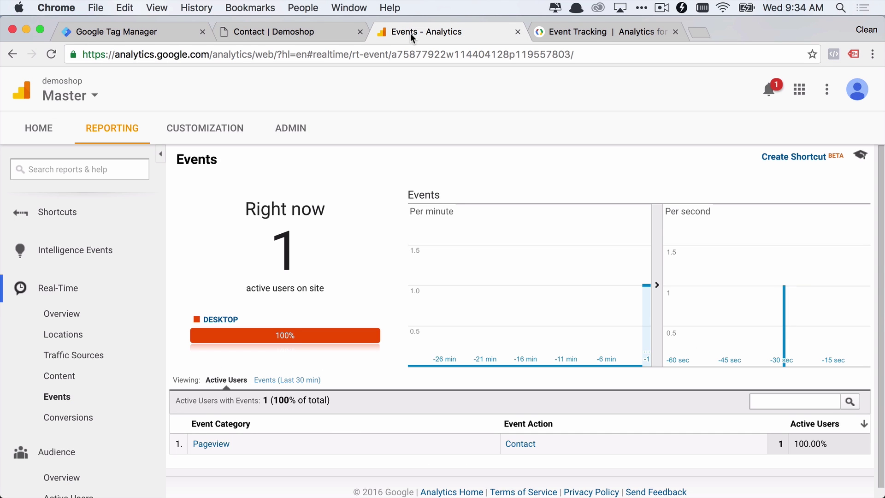